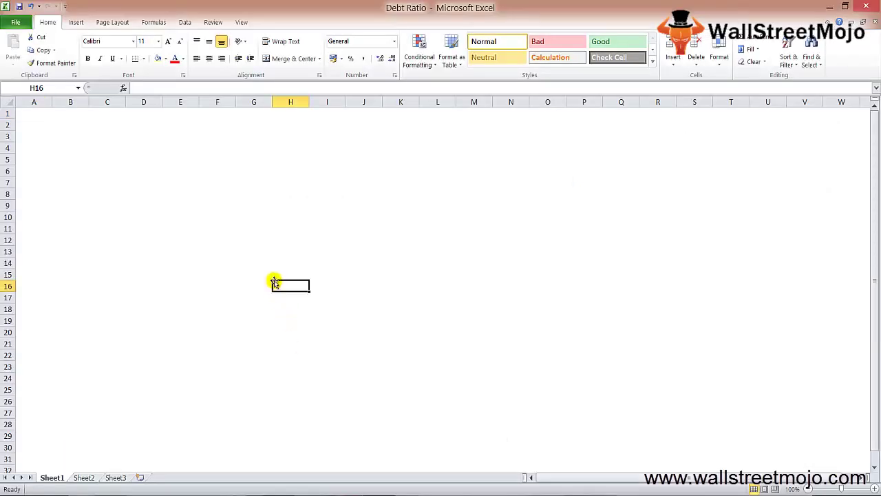
- Enter the label "Debt Ratio" in cell E4
key("Up")
key("Up")
key("Up")
key("Up")
key("Up")
key("Up")
key("Up")
key("Up")
key("Up")
key("Up")
key("Up")
key("Up")
key("Left")
key("Left")
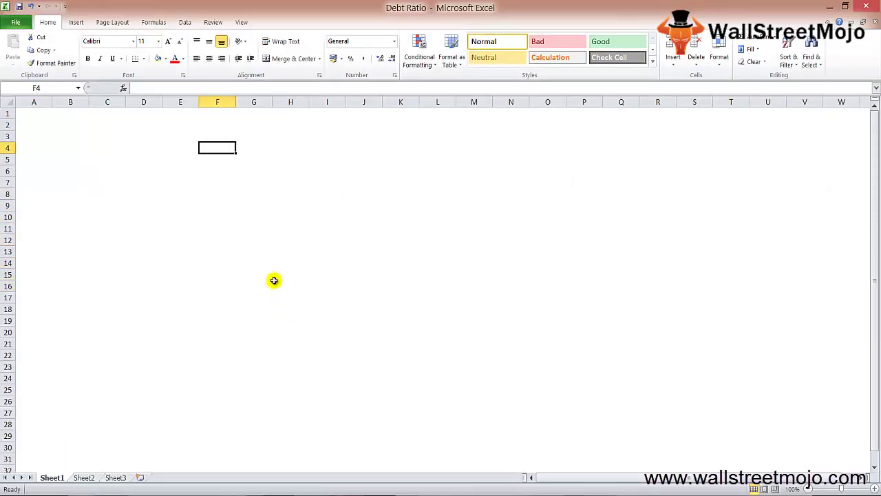
key("Up")
key("Left")
key("Down")
type("Debt")
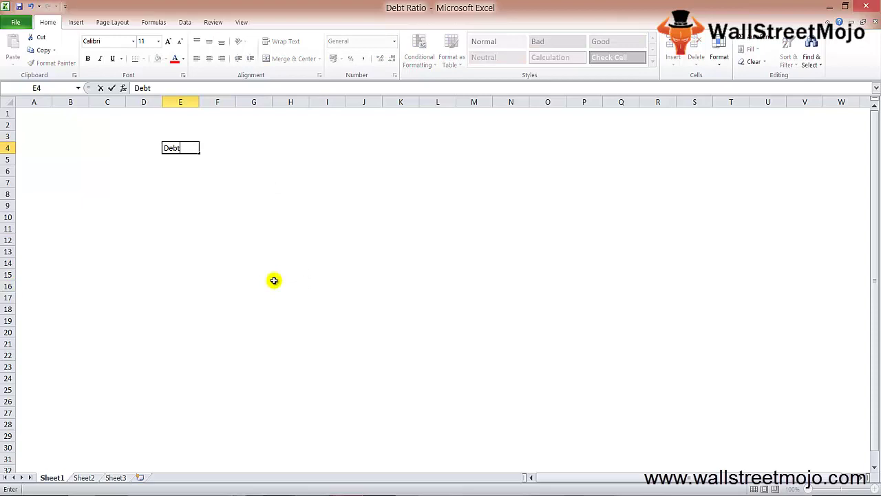
type(" Rati")
key("Return")
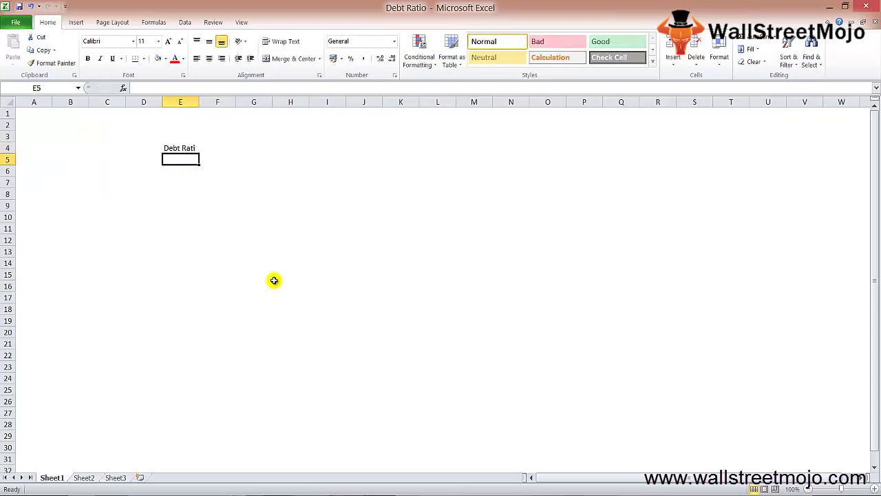
key("Up")
key("Right")
key("Left")
key("F2")
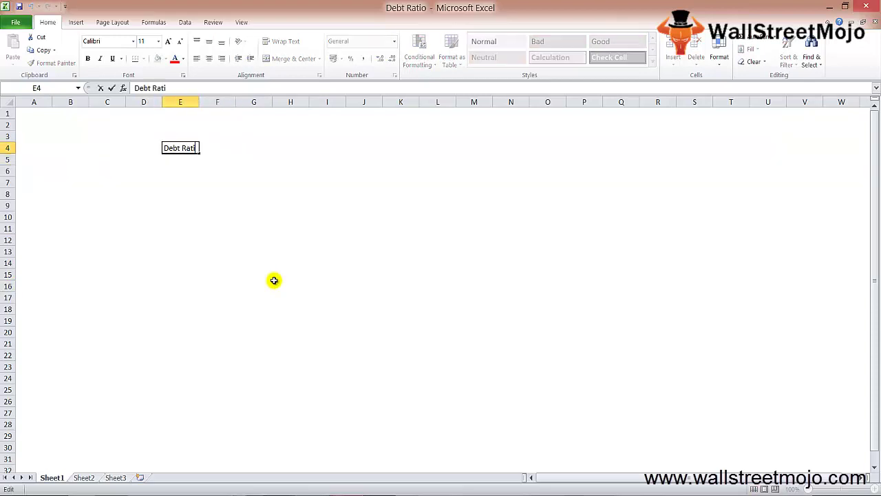
type("o")
key("Return")
- Enter the numerator label "Total Liablities" in cell F4, beside the Debt Ratio label
key("Up")
key("Right")
type("T")
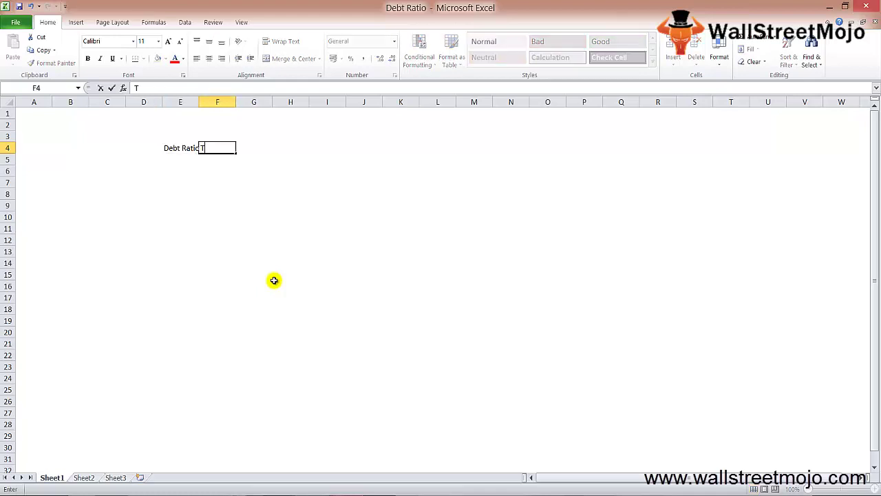
type("otal Liablities")
key("Return")
- Enter the denominator label "Total Assets" in cell F5, below the Total Liablities label
type("TJota")
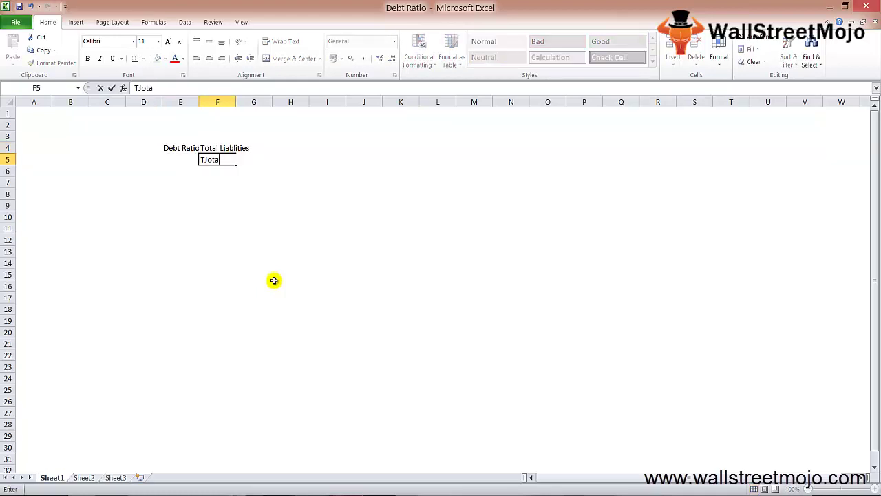
type("l")
key("BackSpace")
key("BackSpace")
key("BackSpace")
key("BackSpace")
key("BackSpace")
type("otal Assets")
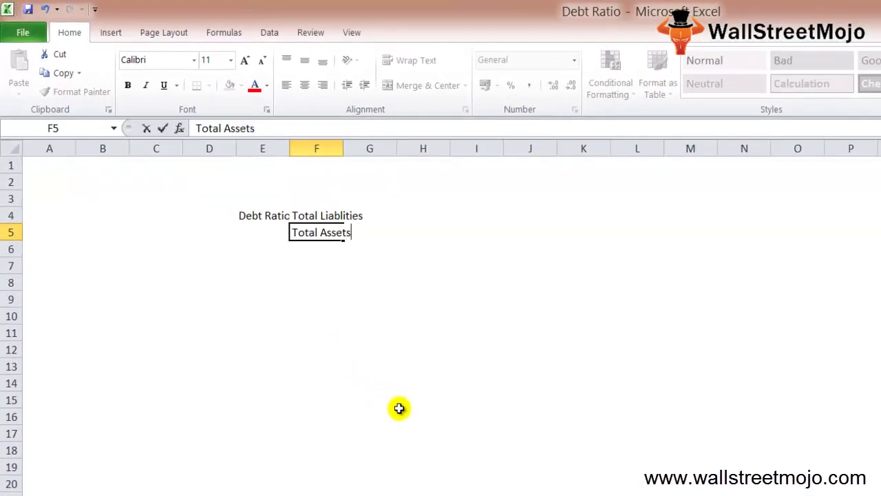
key("Return")
- Apply a bottom border to the Total Liablities cell F4 as the fraction line
key("Up")
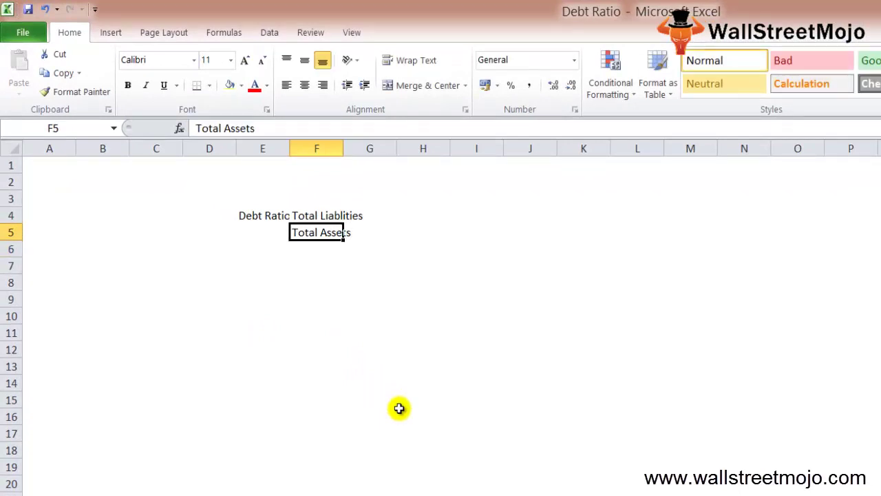
key("Up")
left_click(209, 85)
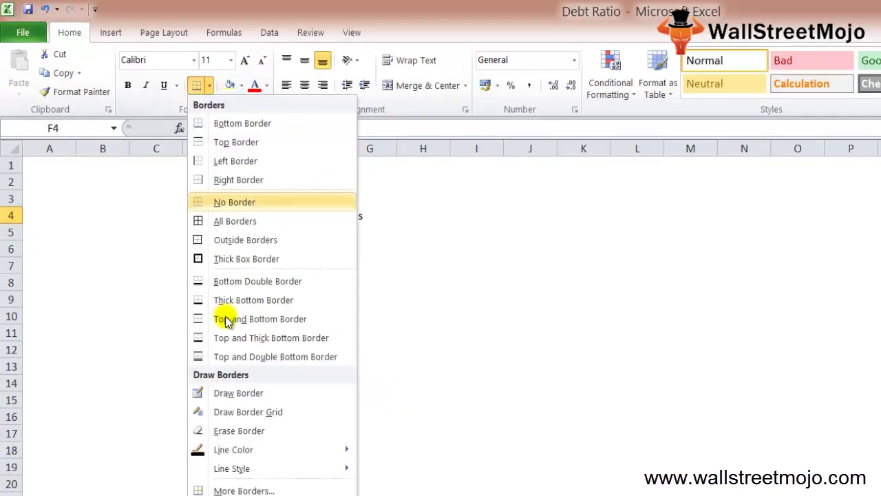
left_click(243, 123)
left_click(369, 331)
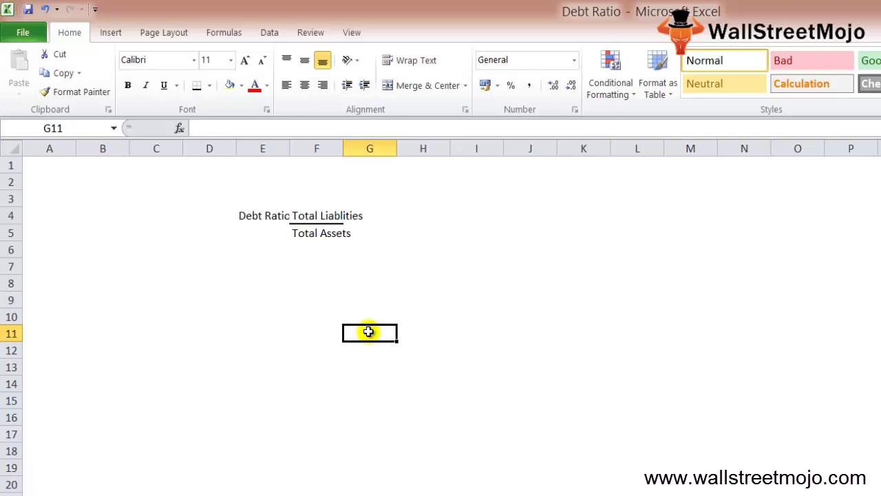
- Enter the row labels "Current Asset" in cell I5 and "Non Current Asset" in cell I6
key("Up")
key("Up")
key("Up")
key("Up")
key("Right")
key("Up")
key("Up")
key("Right")
type("Cu")
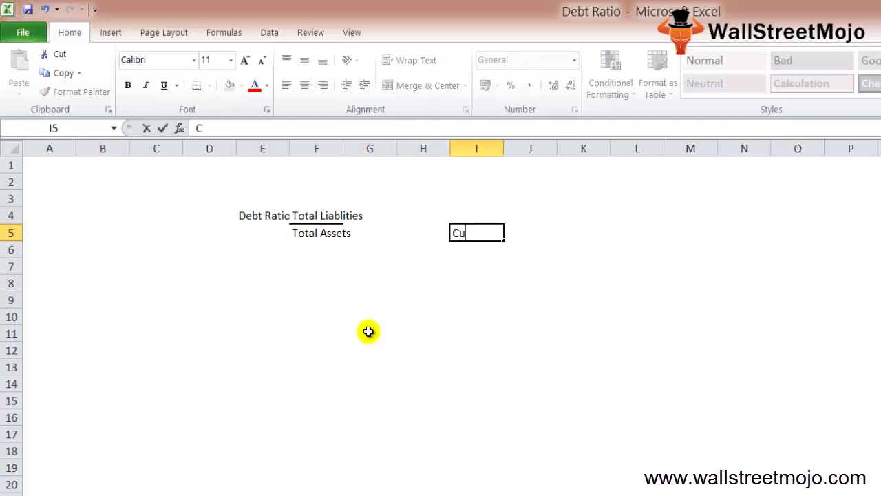
type("rrent Asset")
key("Return")
type("C")
key("BackSpace")
type("Non Current Asset")
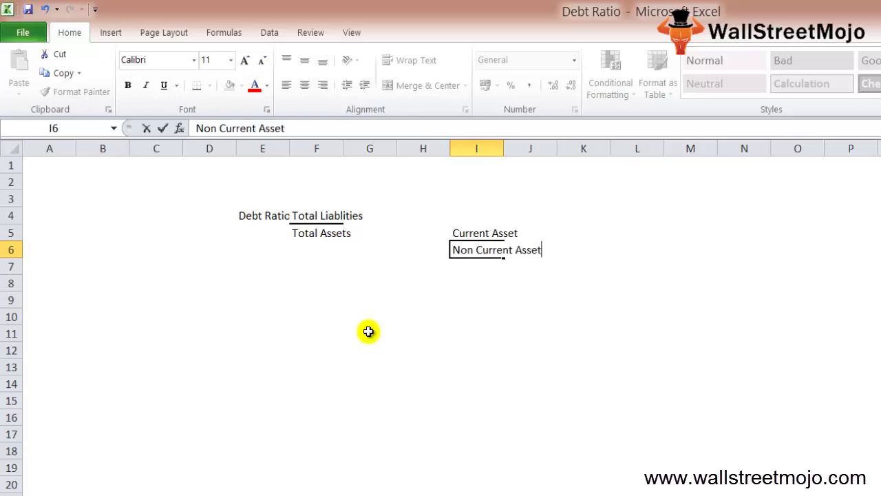
key("Return")
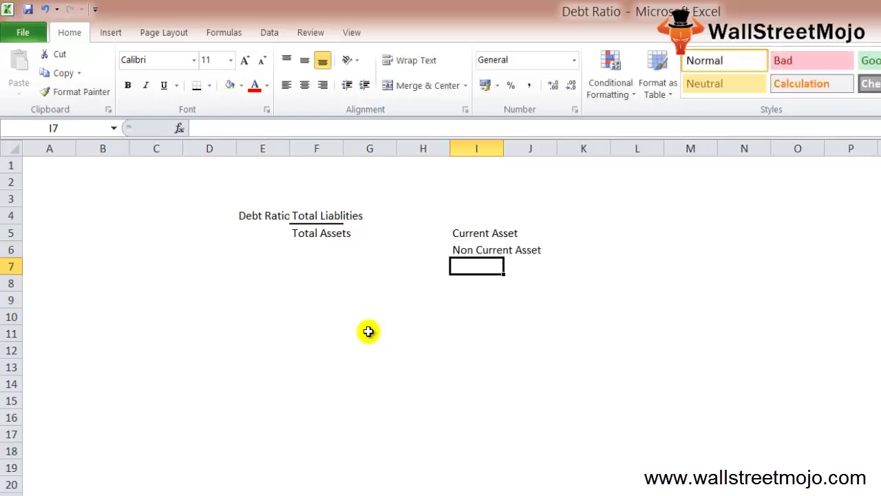
- Enter the row labels "Current Liablities" in cell I7 and "Non Current Liab" in cell I8
type("Current L")
type("iablities")
key("Return")
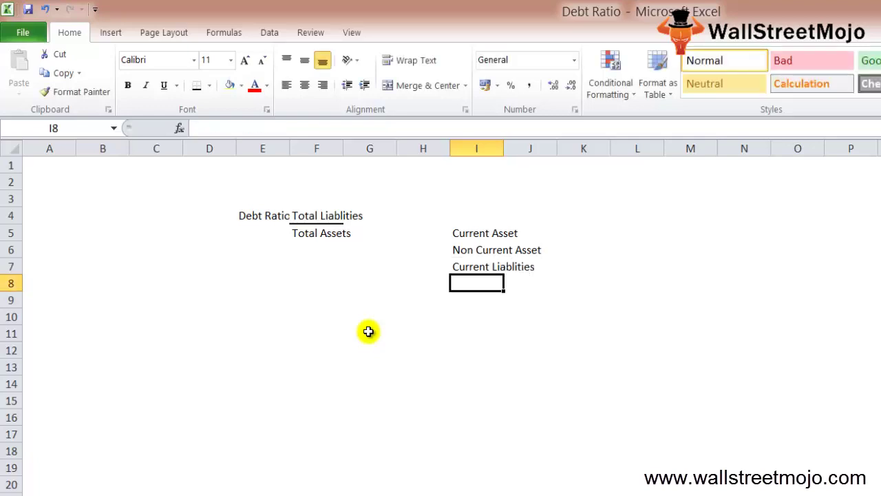
type("Non Current Asset")
key("Return")
key("Up")
key("F2")
key("BackSpace")
key("BackSpace")
key("BackSpace")
key("BackSpace")
key("BackSpace")
type("Liab")
key("shift+Return")
- AutoFit the width of column I to the "Non Current Asset" label in I6
key("Up")
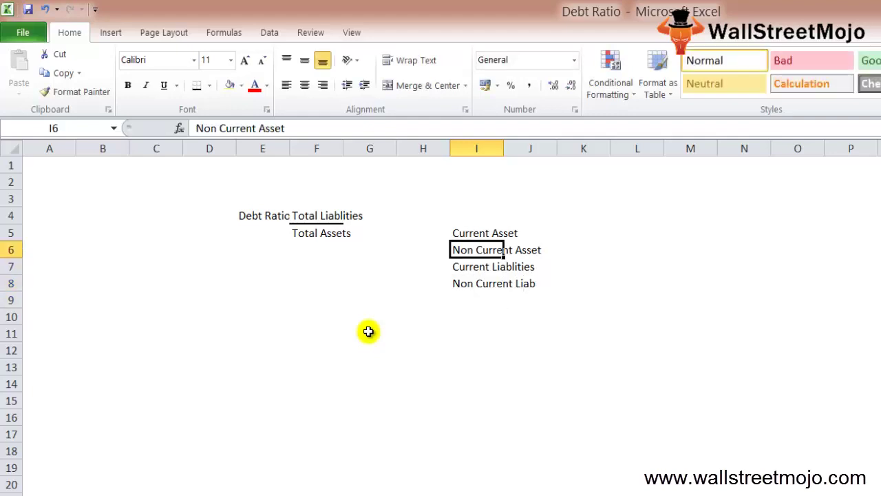
key("alt+h")
key("o")
key("i")
- Enter the column headings "Particular" in cell I4 and "Amounts" in cell J4
key("Up")
key("Up")
key("Right")
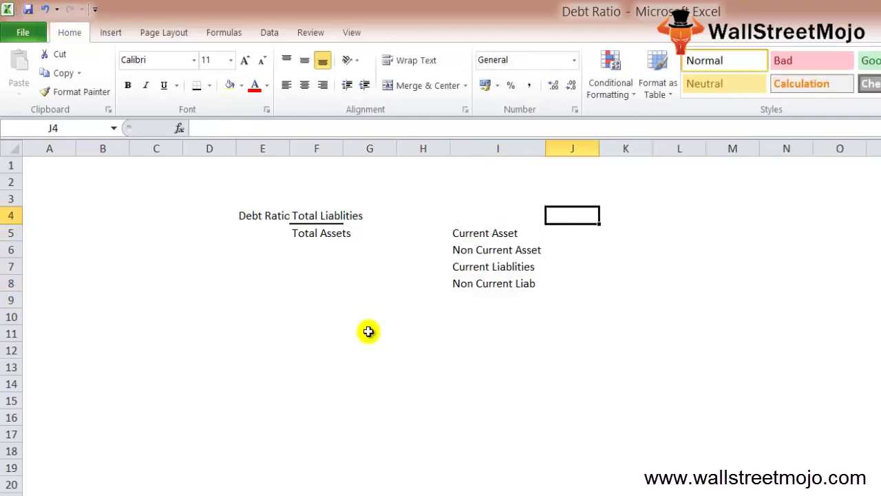
key("Left")
type("Particular")
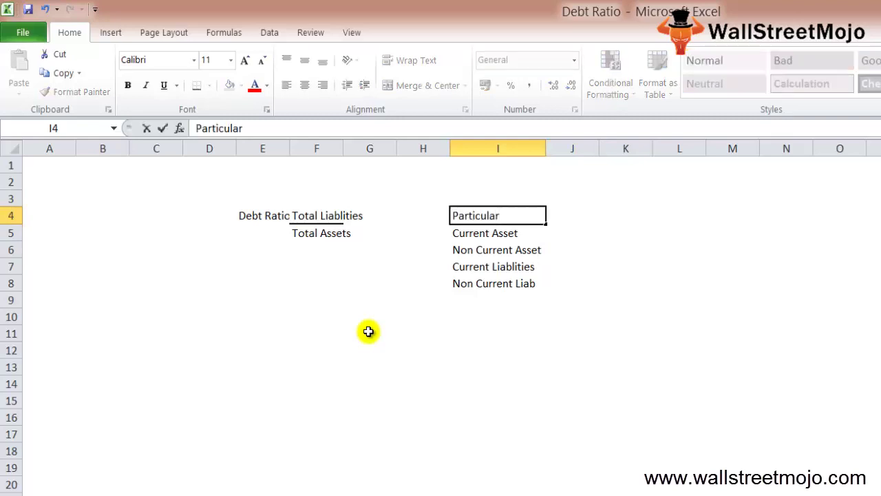
key("Return")
key("Up")
key("Right")
type("Amou")
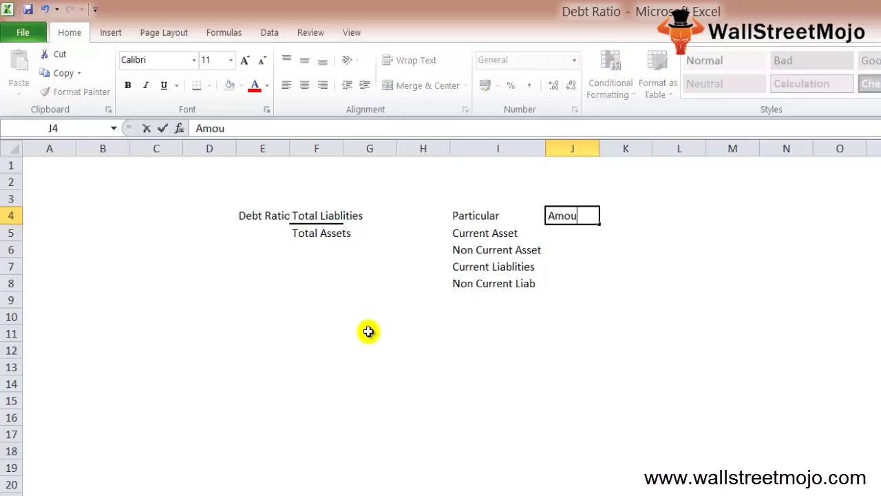
key("BackSpace")
type("unts")
key("Return")
- Enter the amounts 30000 for Current Asset in J5 and 300000 for Non Current Asset in J6
key("Up")
key("Down")
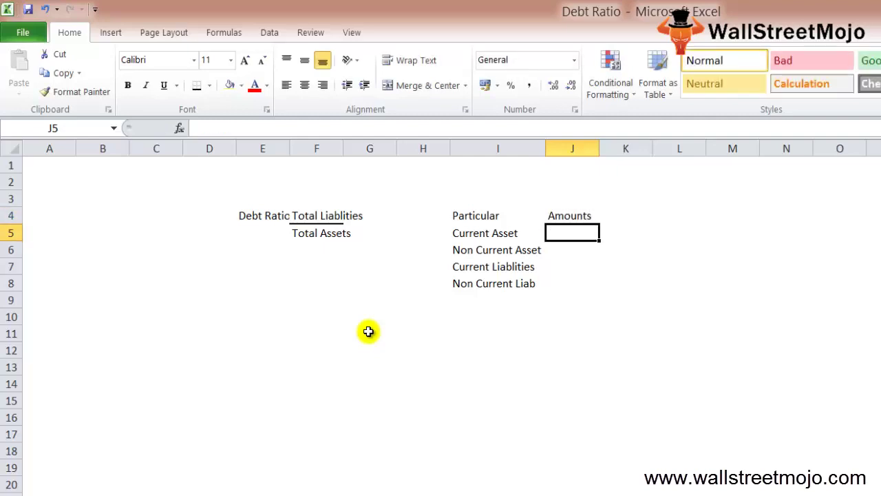
type("30000")
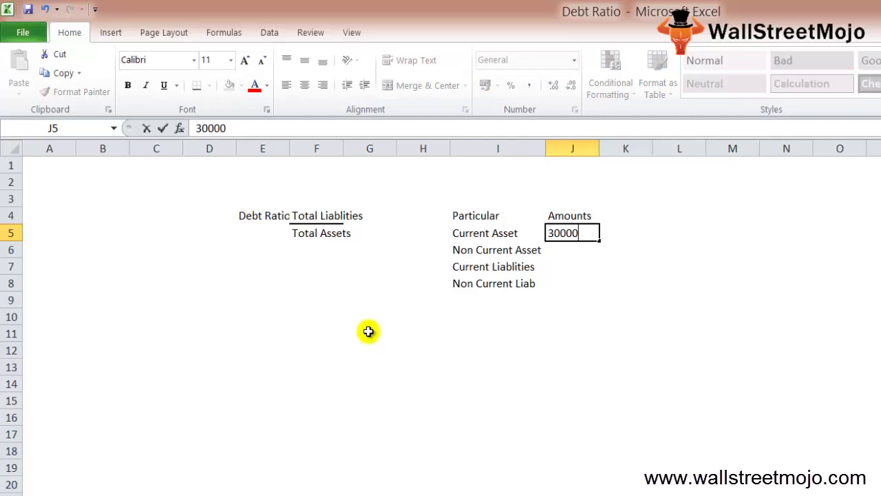
key("Return")
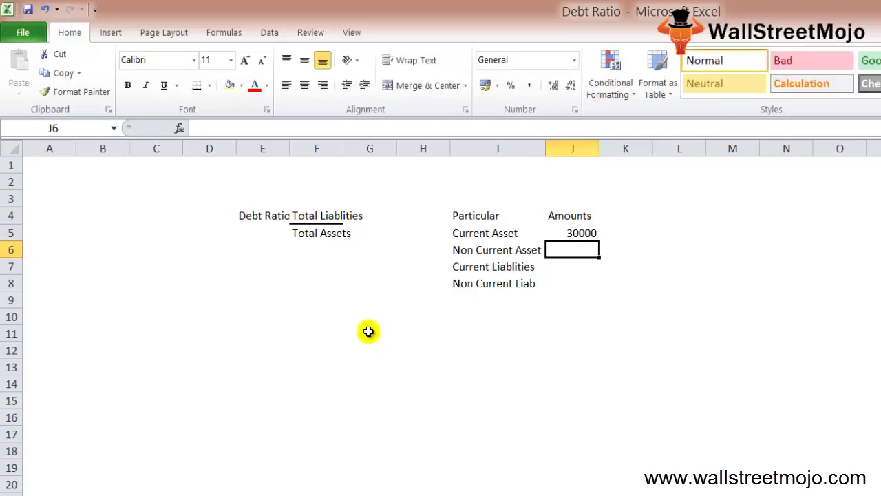
type("3")
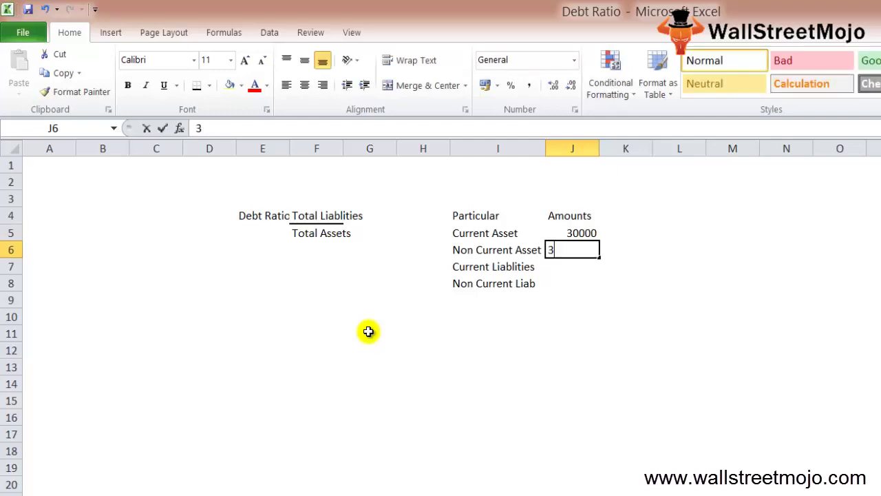
type("00000")
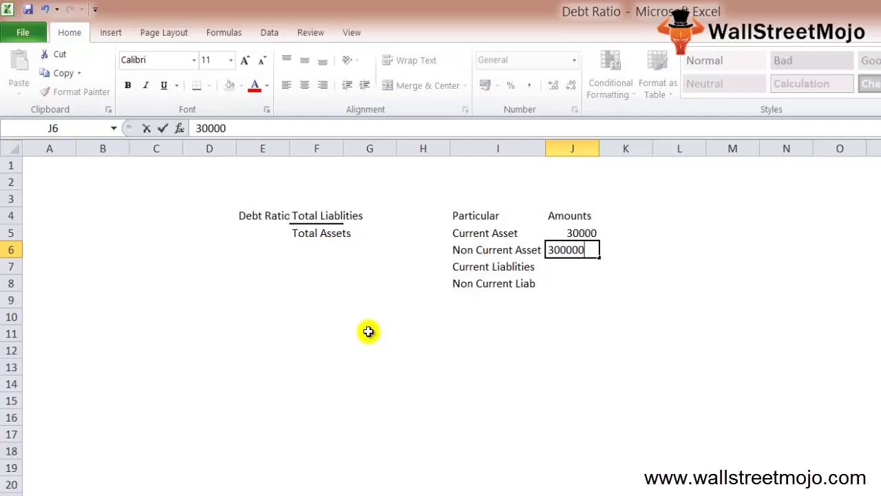
key("Return")
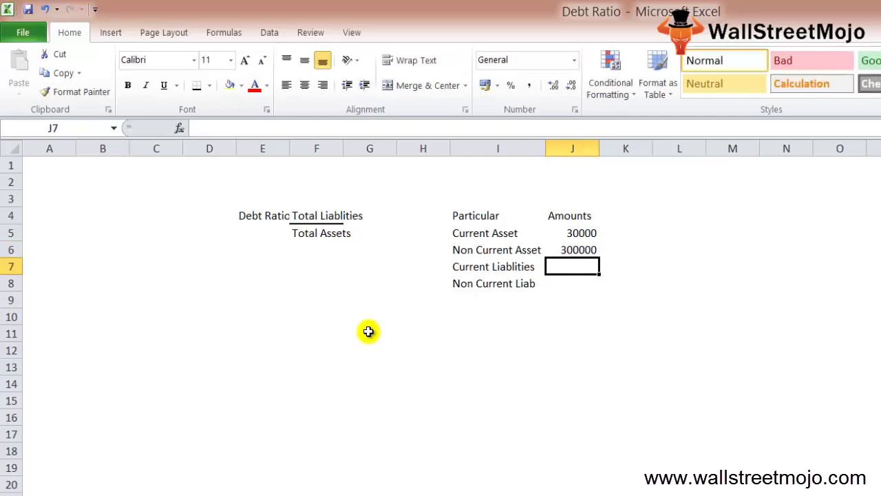
- Enter the amounts 40000 for Current Liablities in J7 and 70000 for Non Current Liab in J8
type("40000")
key("Return")
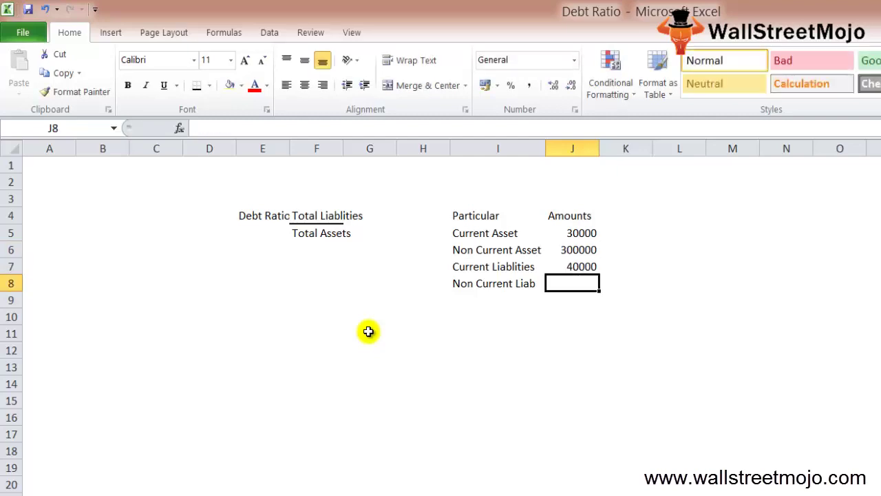
type("70000")
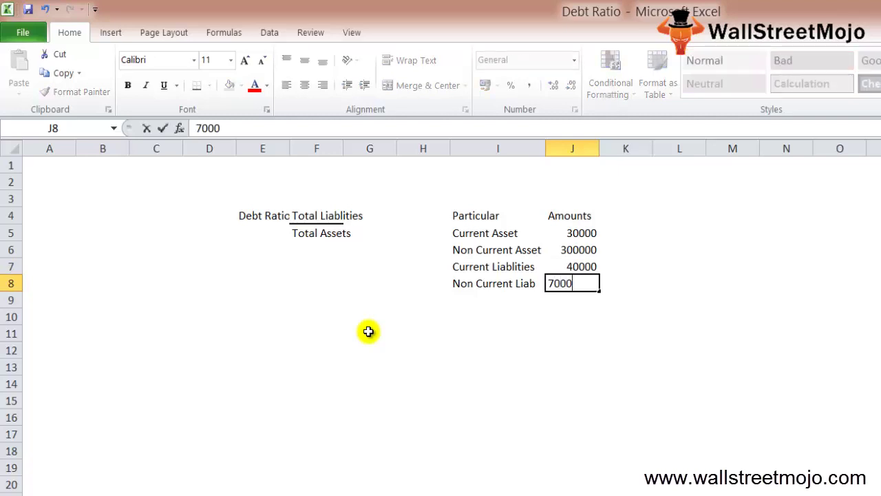
key("Return")
key("Up")
key("Up")
key("Up")
key("Down")
key("Down")
key("Down")
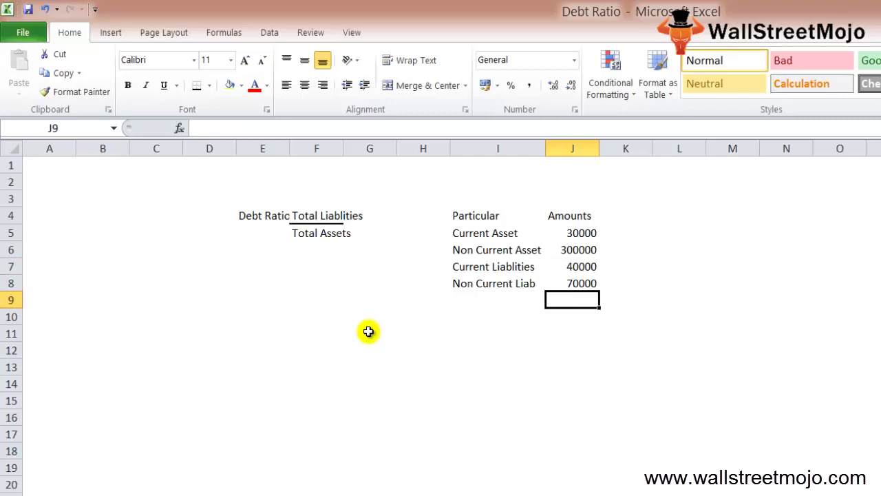
- Merge and center cells I3:J3 above the table headings and enter the title "BOOM CO"
key("Up")
key("Up")
key("Up")
key("Up")
key("Up")
key("Up")
key("Left")
key("Left")
key("Right")
key("shift+Right")
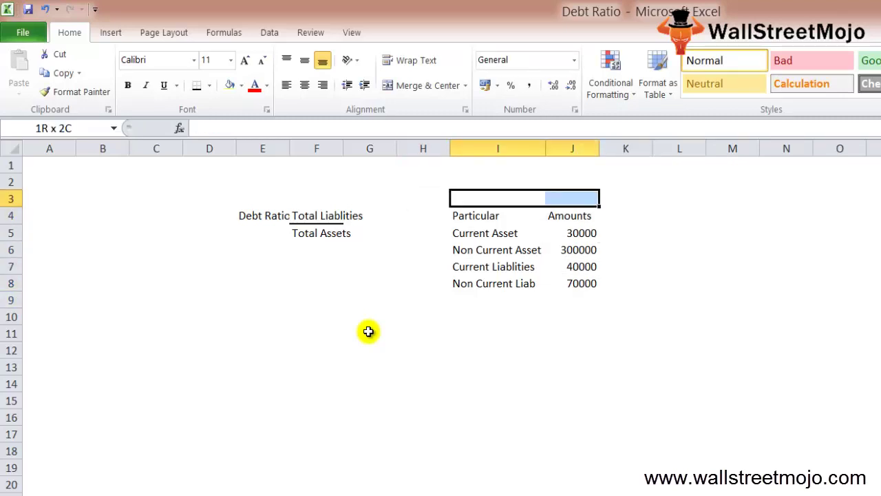
key("alt+h")
type("mcBOOK")
key("BackSpace")
type("M CO")
key("Return")
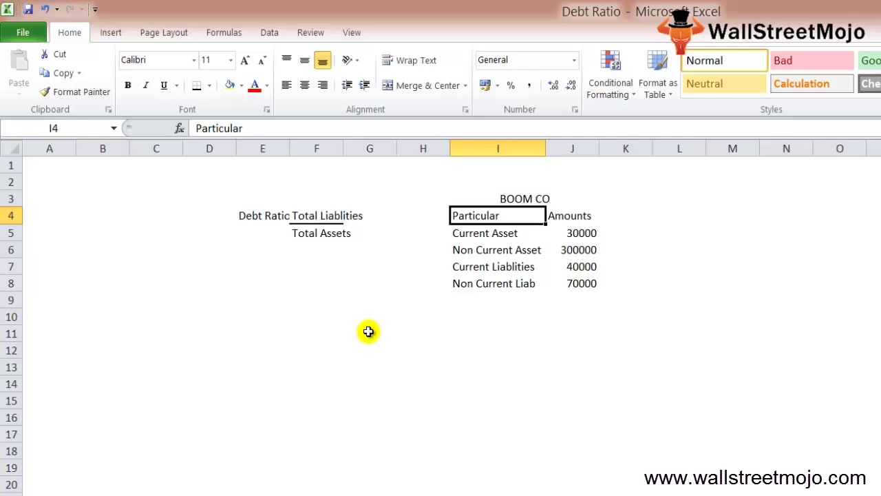
key("Down")
key("Down")
key("Down")
key("Down")
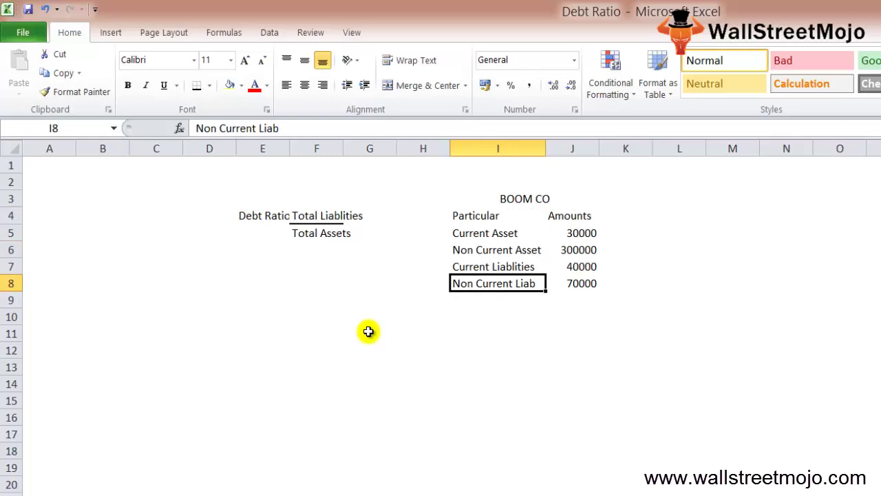
key("Right")
key("Left")
key("Down")
key("Down")
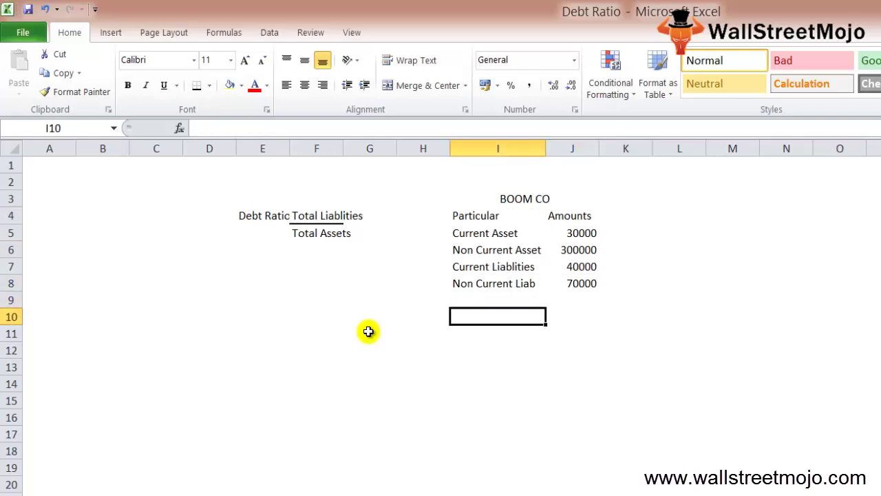
key("Right")
key("Up")
key("Up")
key("Up")
key("Up")
key("Up")
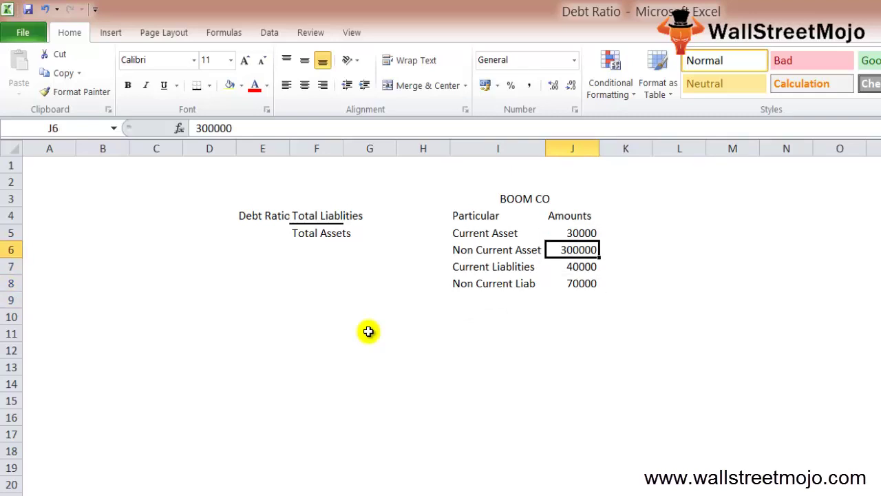
key("Down")
key("Up")
key("shift+Down")
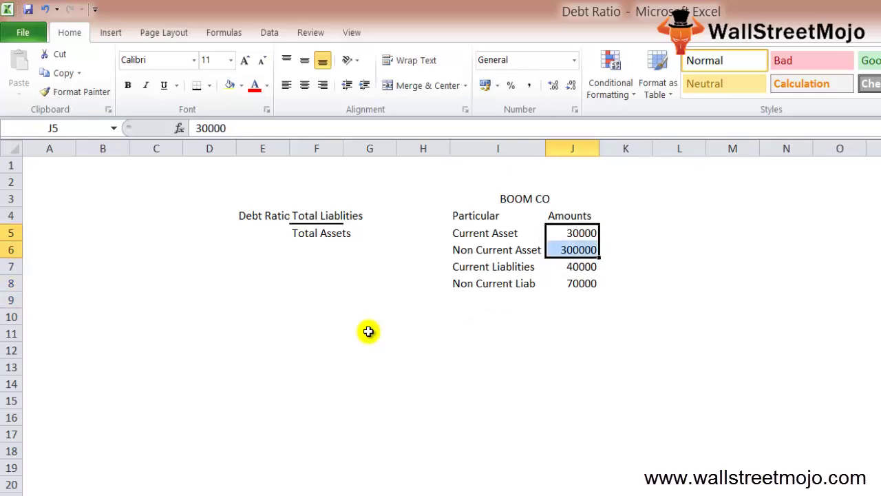
key("Return")
key("Down")
key("Down")
key("Up")
key("Up")
key("Up")
- Merge and center cells K5:K6 beside the two asset amounts
key("Right")
key("Down")
key("Up")
key("shift+Down")
key("alt")
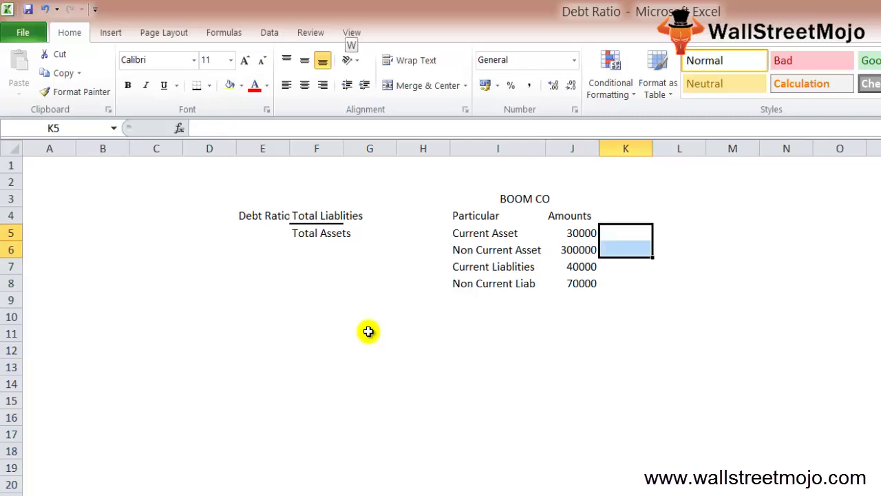
type("hmc3=")
- Enter the formula =J5+J6 in the merged cell K5:K6 and align it vertically to the middle
key("Left")
key("Down")
key("Right")
type("=")
key("Left")
type("+")
key("Left")
key("Up")
key("Left")
key("Down")
key("Right")
key("Down")
key("Return")
key("Up")
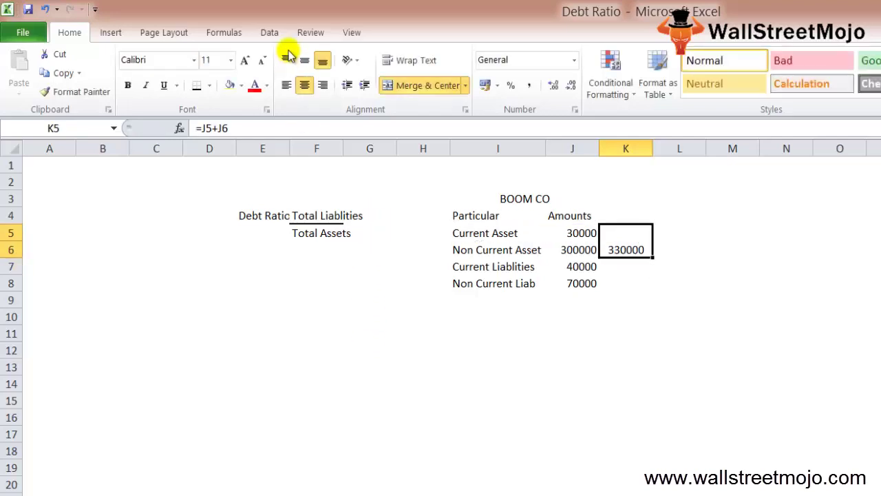
left_click(307, 60)
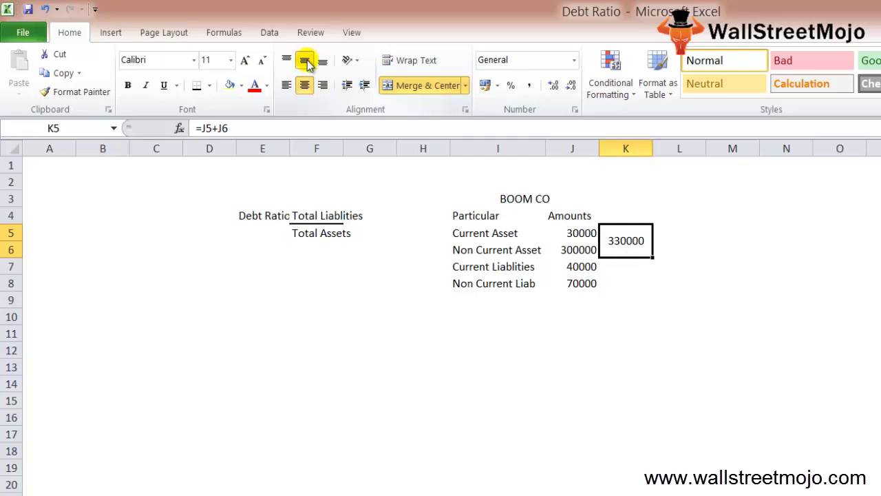
- Merge and center cells K7:K8 beside the two liability amounts
key("Down")
key("Down")
key("Up")
key("shift+Down")
key("alt+h")
type("mc-")
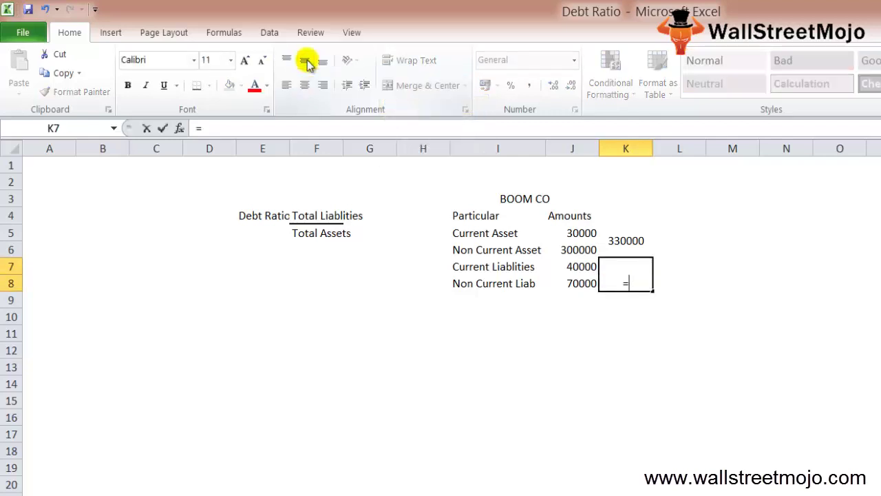
- Enter the formula =J7+J8 in the merged cell K7:K8 and align it vertically to the middle
key("Left")
type("+")
key("Up")
key("Left")
key("Down")
key("Down")
key("Return")
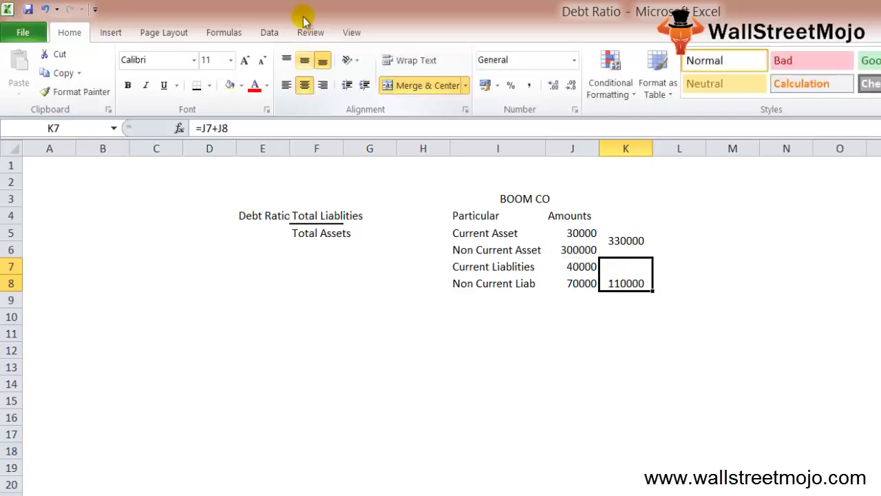
left_click(306, 60)
- Outline the merged asset total K5:K6 and liability total K7:K8 with borders
key("Down")
key("Up")
key("Up")
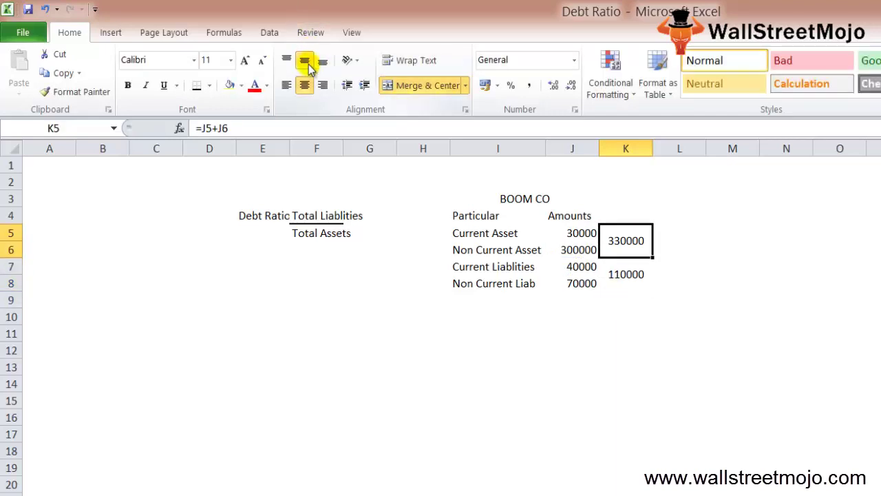
key("shift+Down")
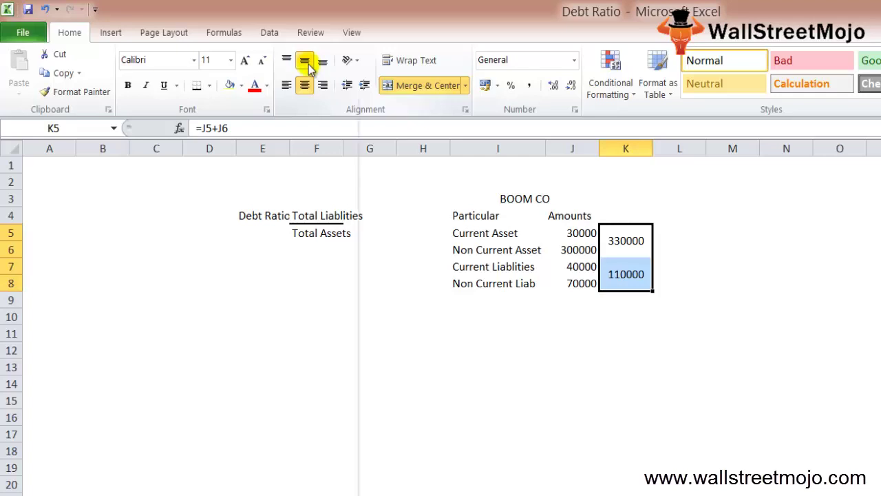
key("Down")
key("Up")
key("shift+Down")
key("Down")
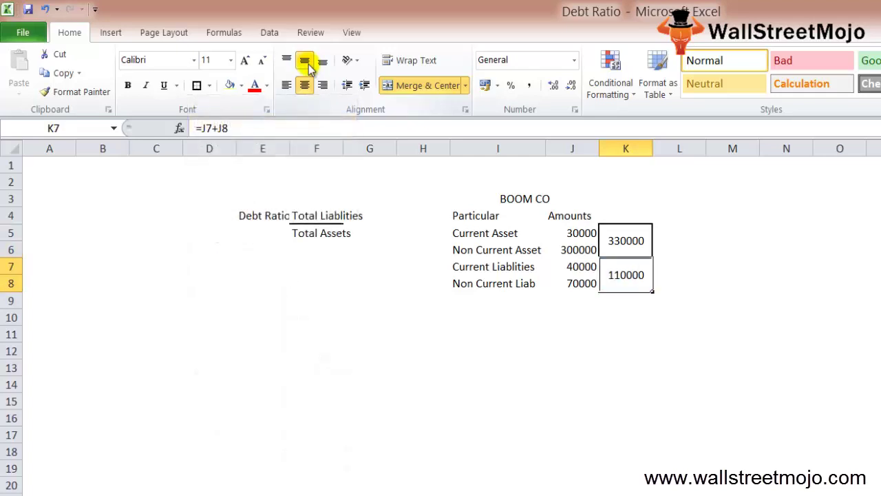
key("Down")
key("Down")
key("Up")
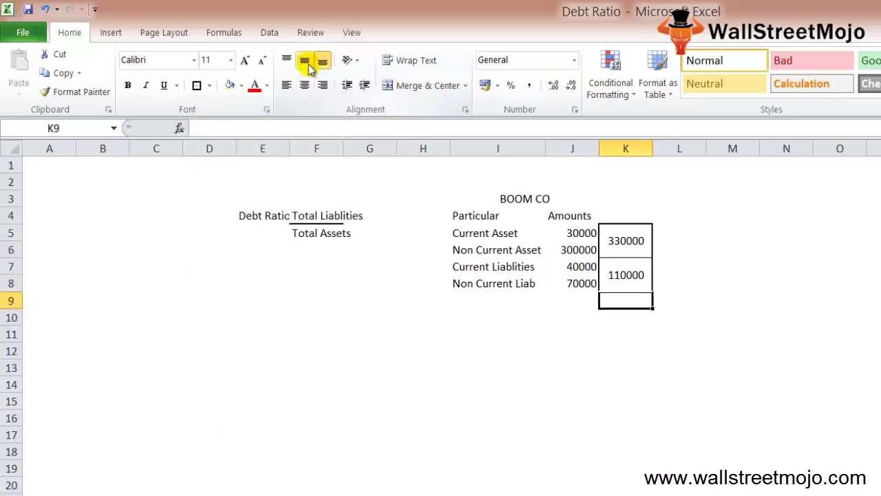
key("Down")
key("Up")
key("Up")
key("Right")
key("Up")
key("Down")
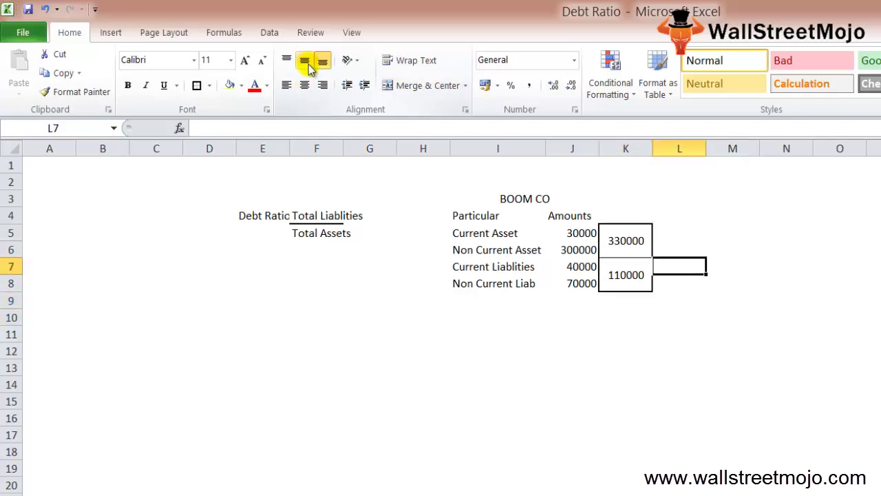
key("Left")
key("Left")
key("Up")
key("Up")
key("Left")
key("Left")
key("Right")
key("Right")
key("Down")
key("Down")
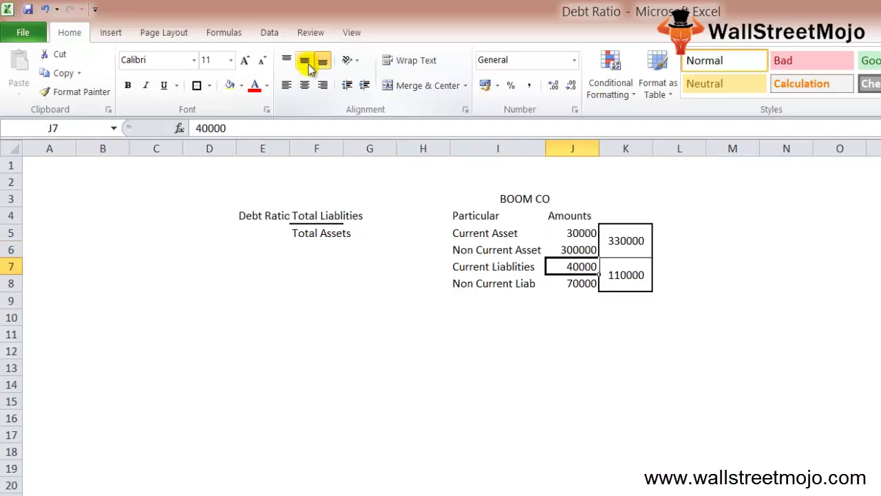
- Merge and center the block L6:M7 beside the two totals
key("Right")
key("Right")
key("Right")
key("Left")
key("Up")
key("Down")
key("Up")
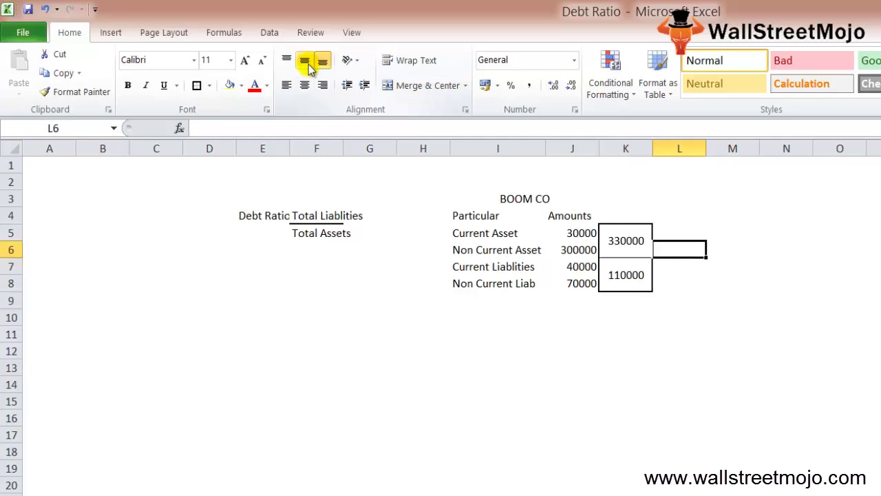
key("shift+Down")
key("shift+Right")
key("alt+h")
type("mc=")
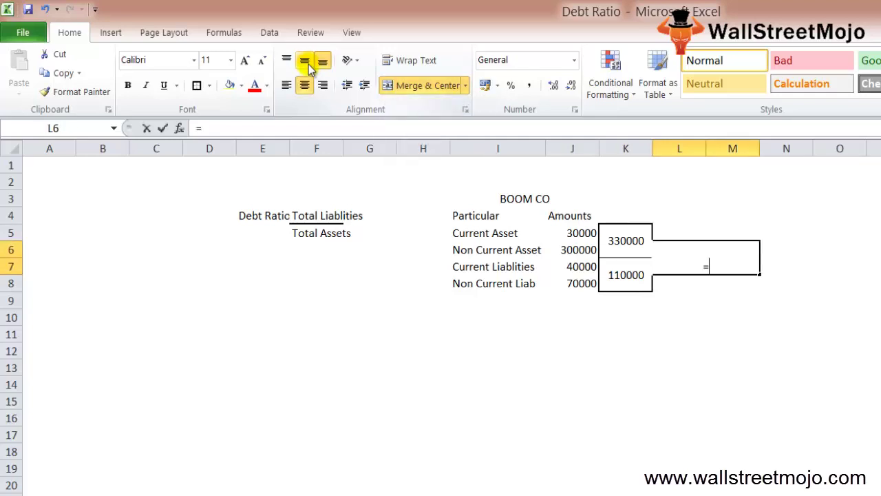
- Enter the debt ratio formula =K7/K5 in the merged cell L6:M7, dividing total liabilities by total assets
key("Left")
key("Left")
key("Down")
key("Right")
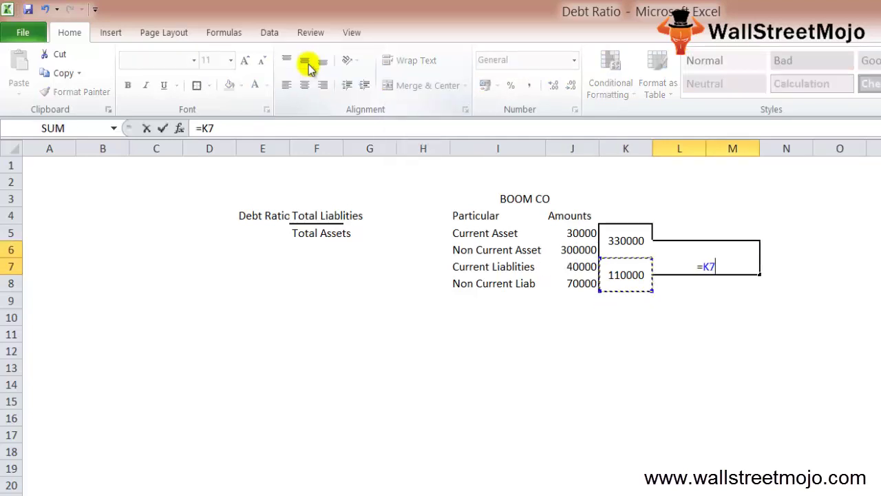
type("/")
key("Left")
key("Left")
key("Left")
key("Up")
key("Up")
key("Up")
key("Down")
key("Right")
key("Down")
key("Right")
key("Return")
- Add outside borders around the debt ratio result in the merged cell L6:M7
key("Up")
key("alt+h")
key("b")
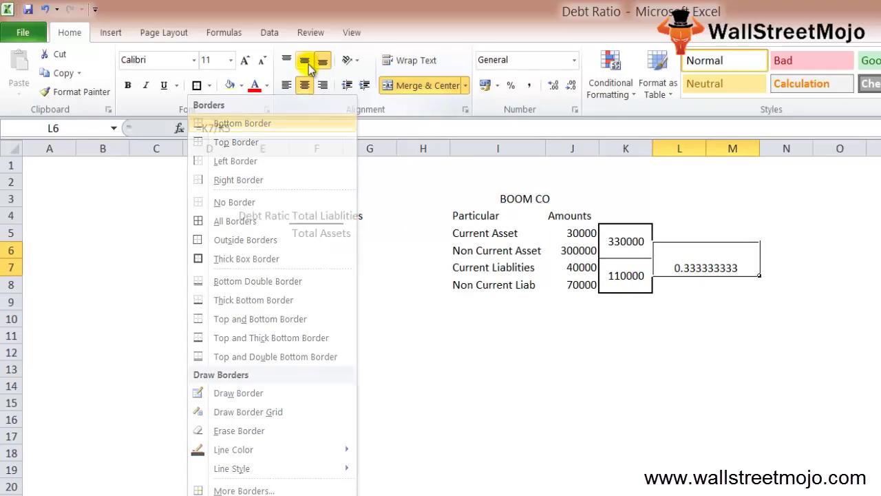
key("s")
key("Down")
key("Down")
key("Down")
key("Up")
key("Up")
key("Up")
key("Up")
key("Left")
key("Down")
key("Down")
key("Right")
key("Up")
key("Up")
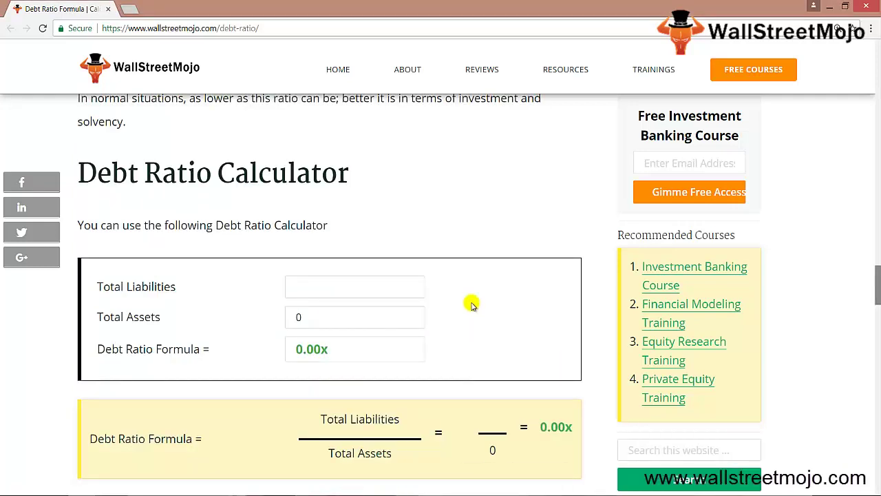
- Enter 200000 as Total Liabilities and 100000 as Total Assets in the web page's Debt Ratio Calculator
left_click(302, 287)
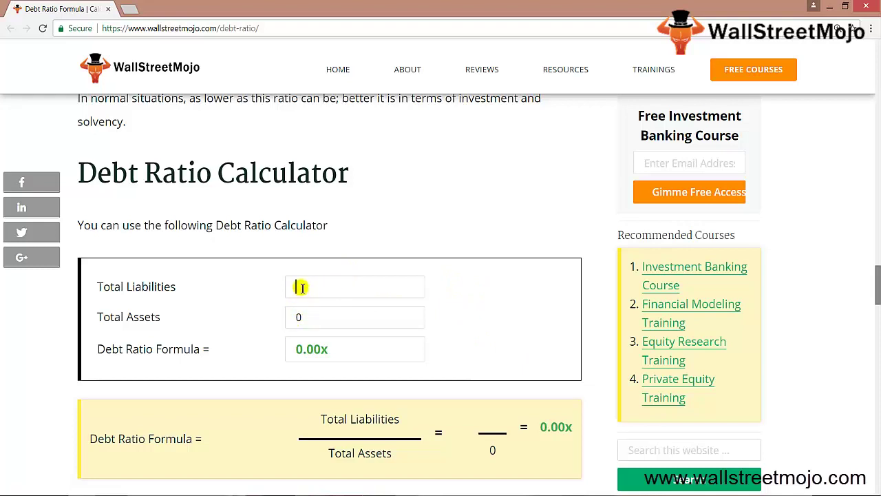
type("2000000")
key("BackSpace")
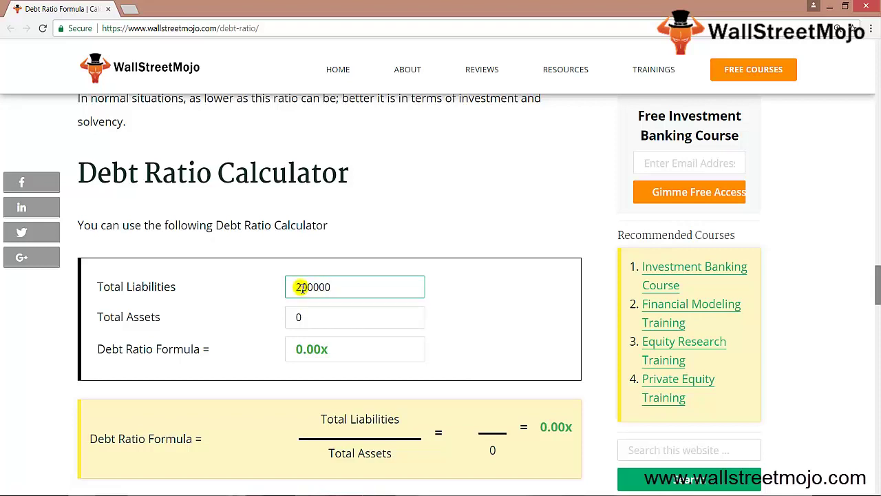
left_click(325, 315)
type("100000")
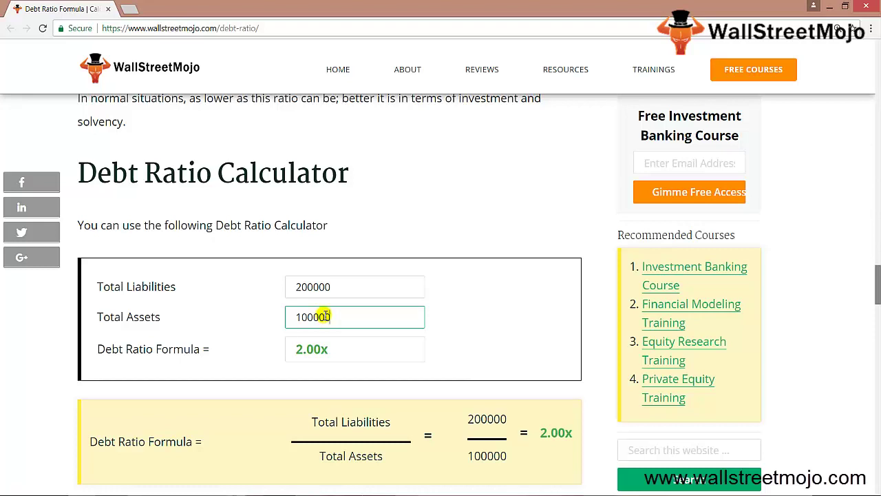
- Change the calculator's Total Liabilities to 100000 and its Total Assets to 200000
left_click(300, 285)
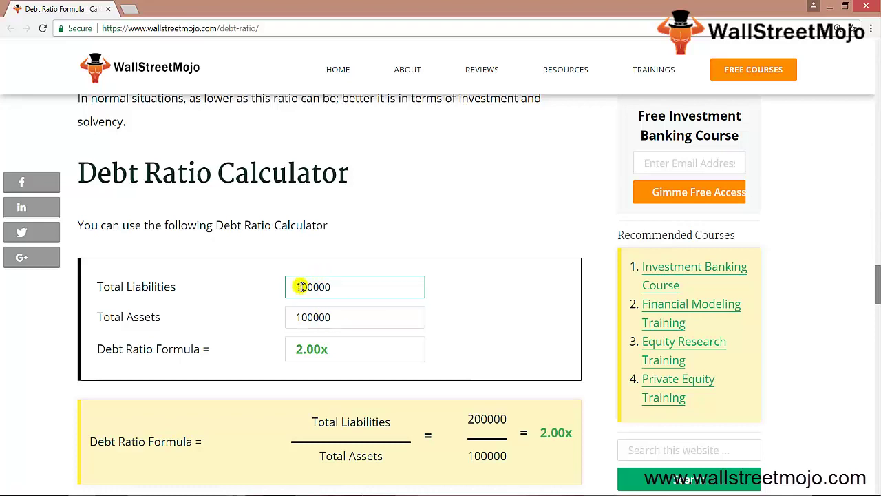
left_click(302, 316)
key("BackSpace")
type("2")
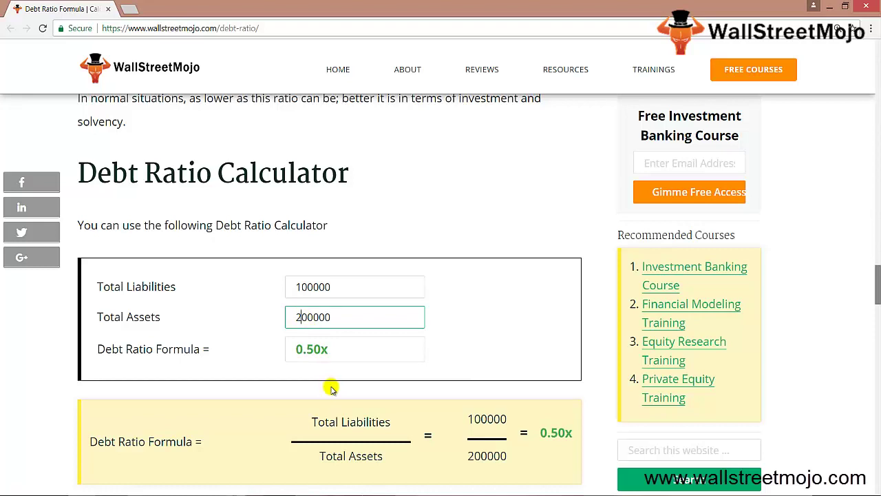
- Set the calculator's Total Liabilities to 500000 and Total Assets to 100000, and check the resulting debt ratio
left_click(301, 287)
key("BackSpace")
type("5")
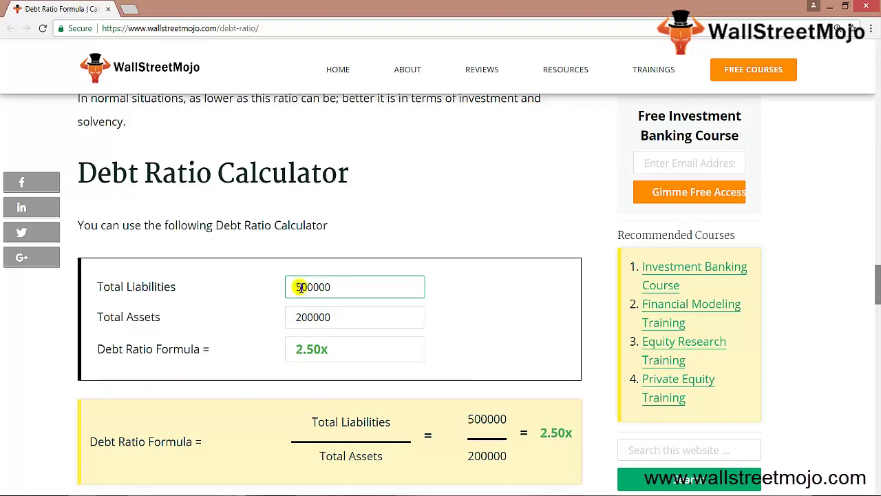
left_click(301, 316)
key("BackSpace")
type("1")
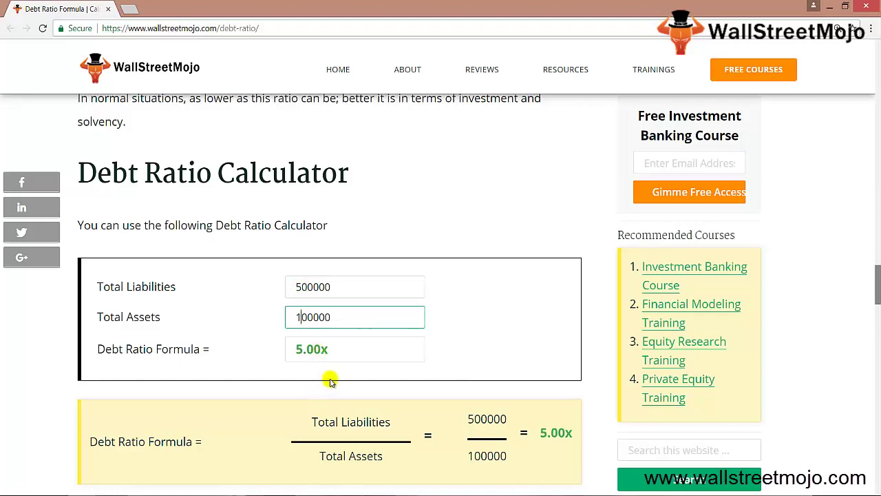
left_click_drag(314, 349, 331, 350)
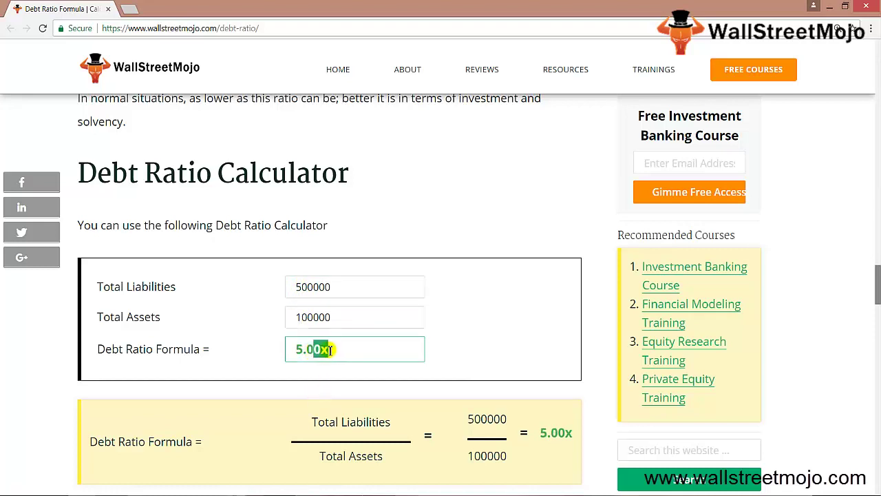
left_click(336, 350)
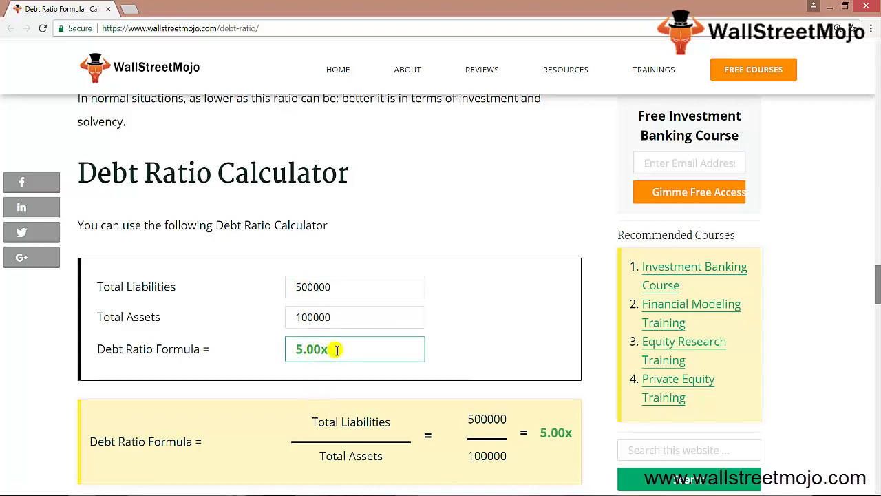